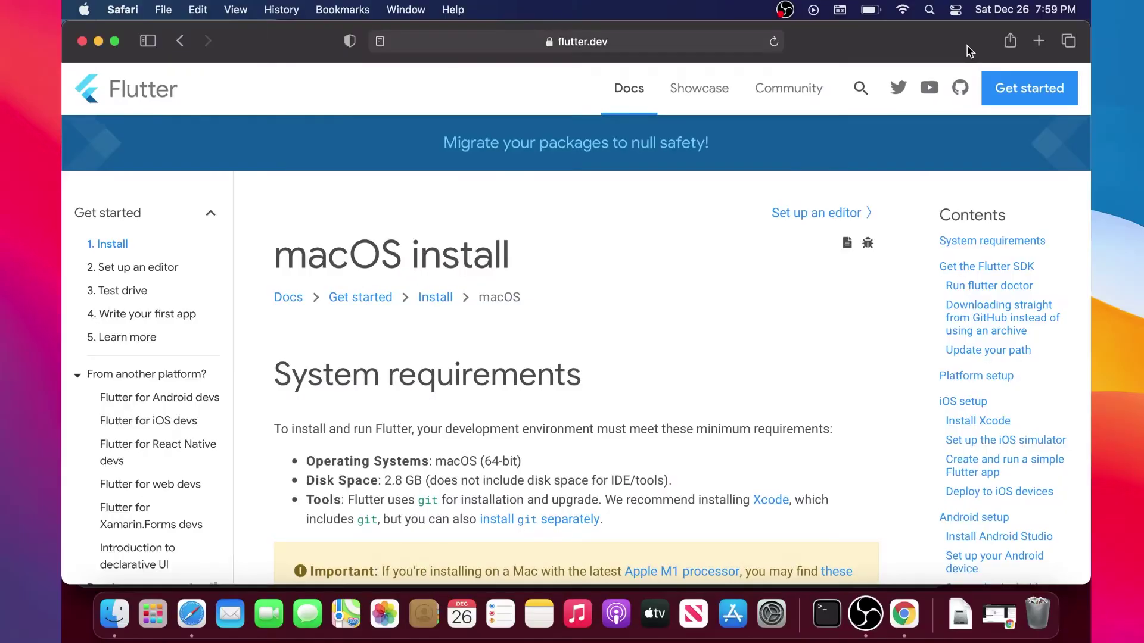
- Scroll the flutter.dev macOS guide down to its Install Android Studio section
scroll(650, 287, down, 15)
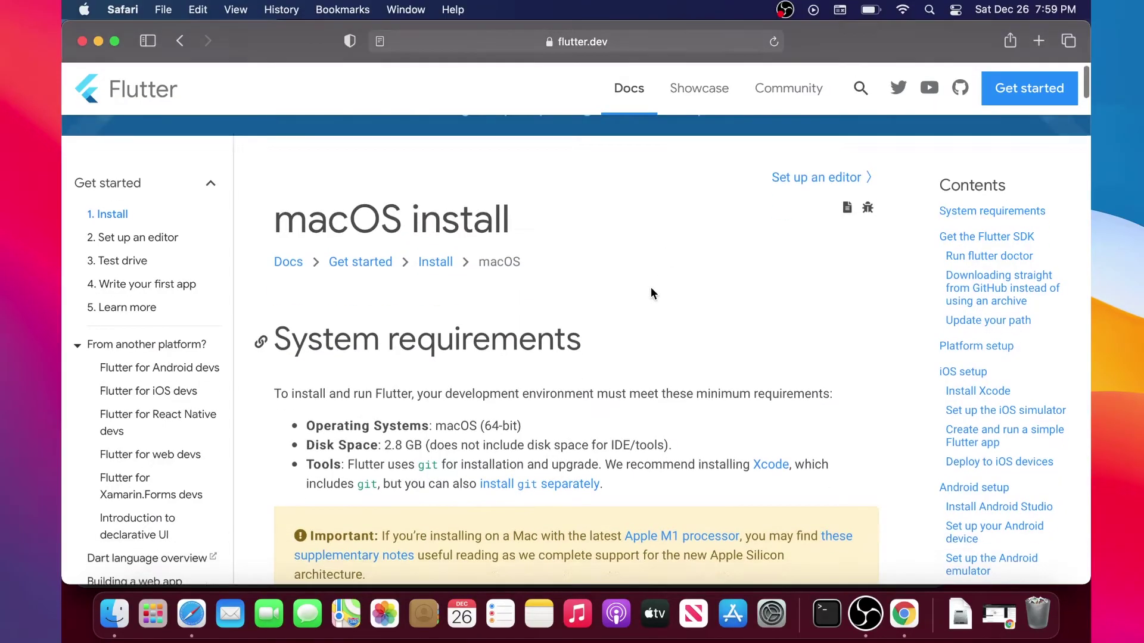
scroll(650, 287, down, 15)
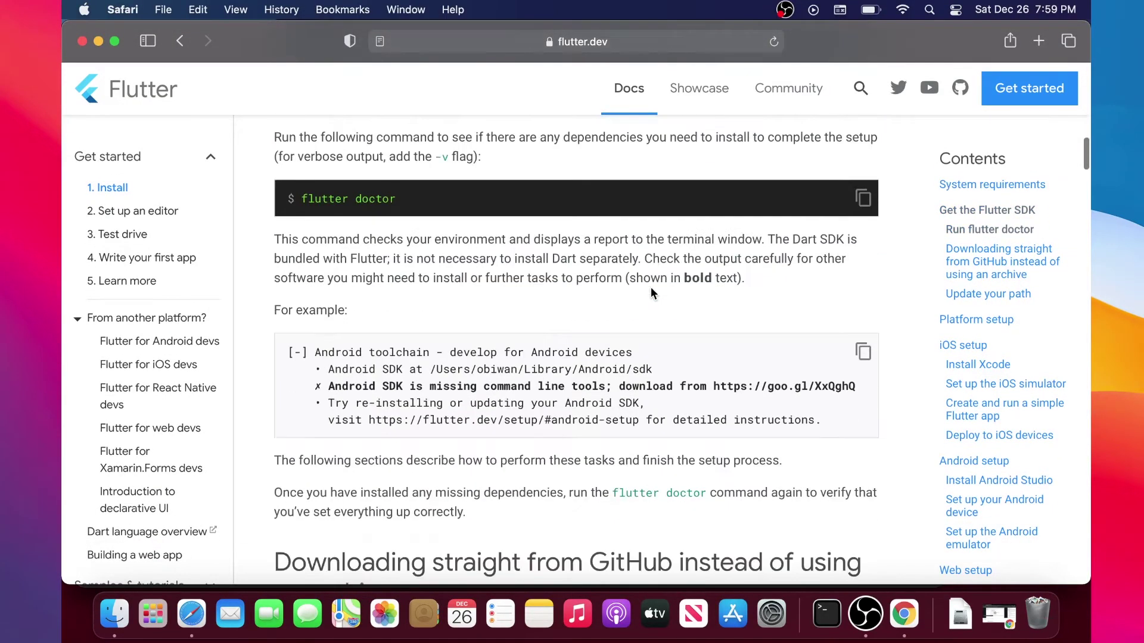
scroll(653, 292, down, 15)
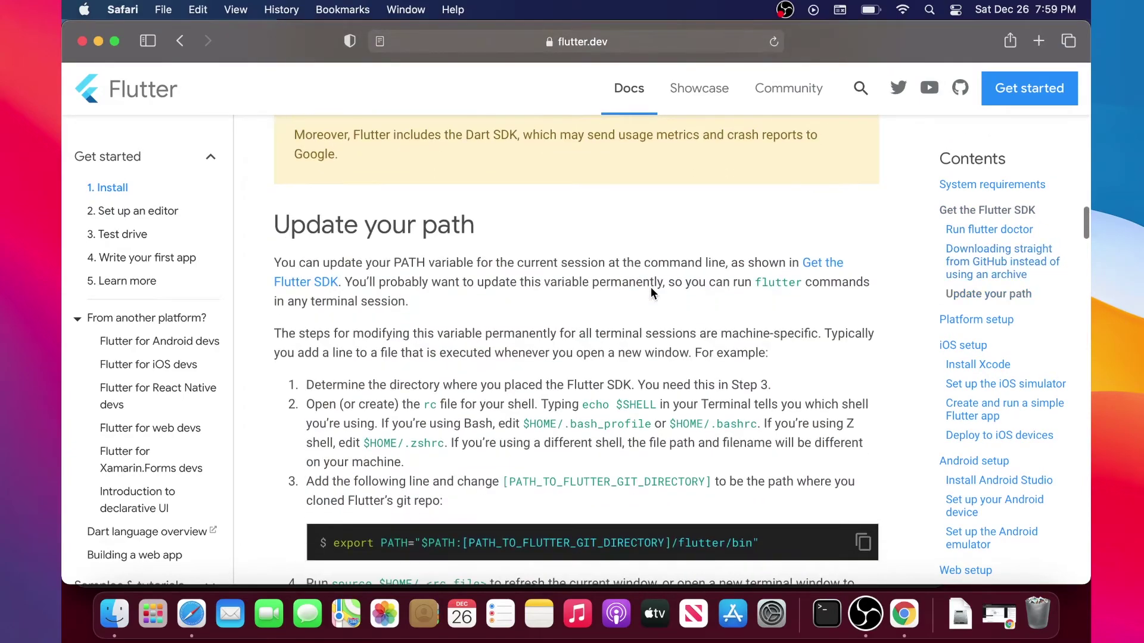
scroll(653, 292, down, 15)
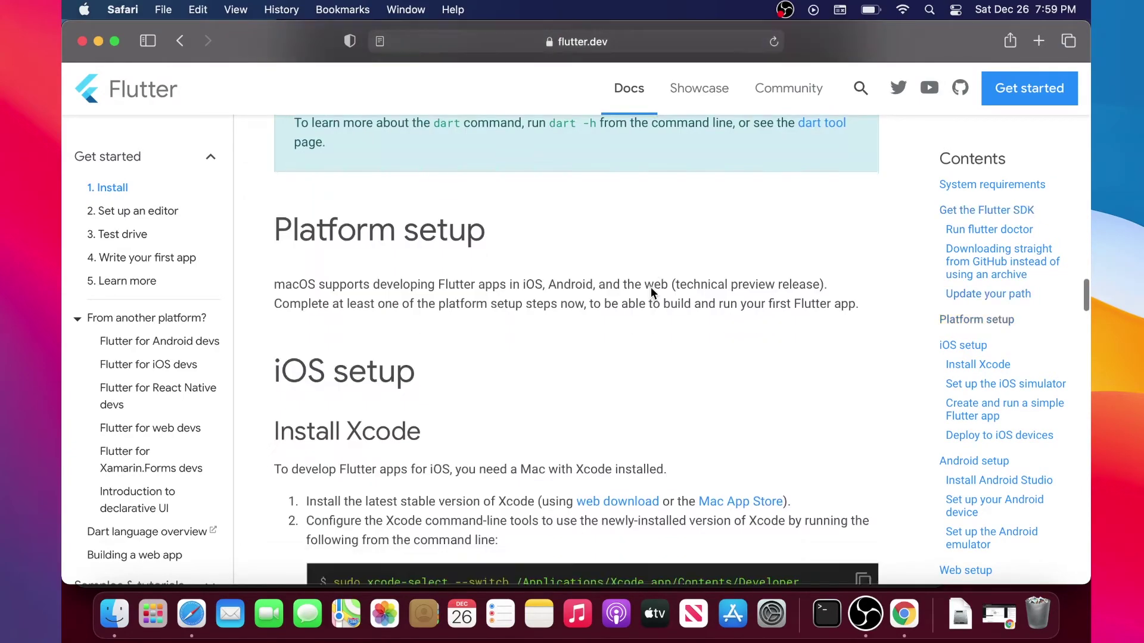
scroll(651, 287, down, 15)
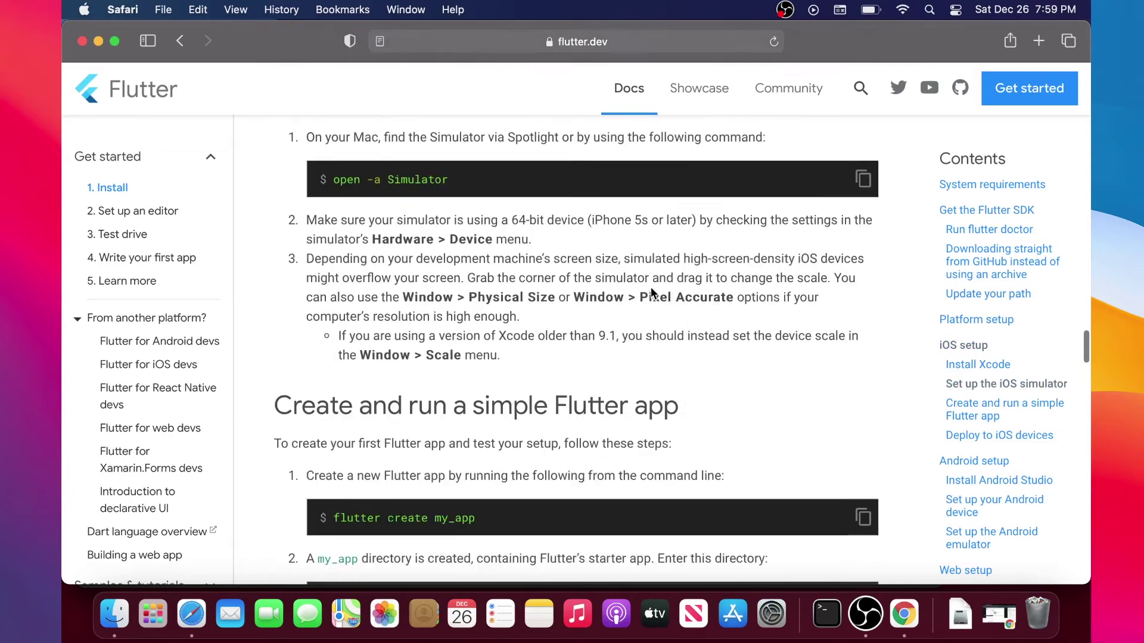
scroll(650, 294, down, 15)
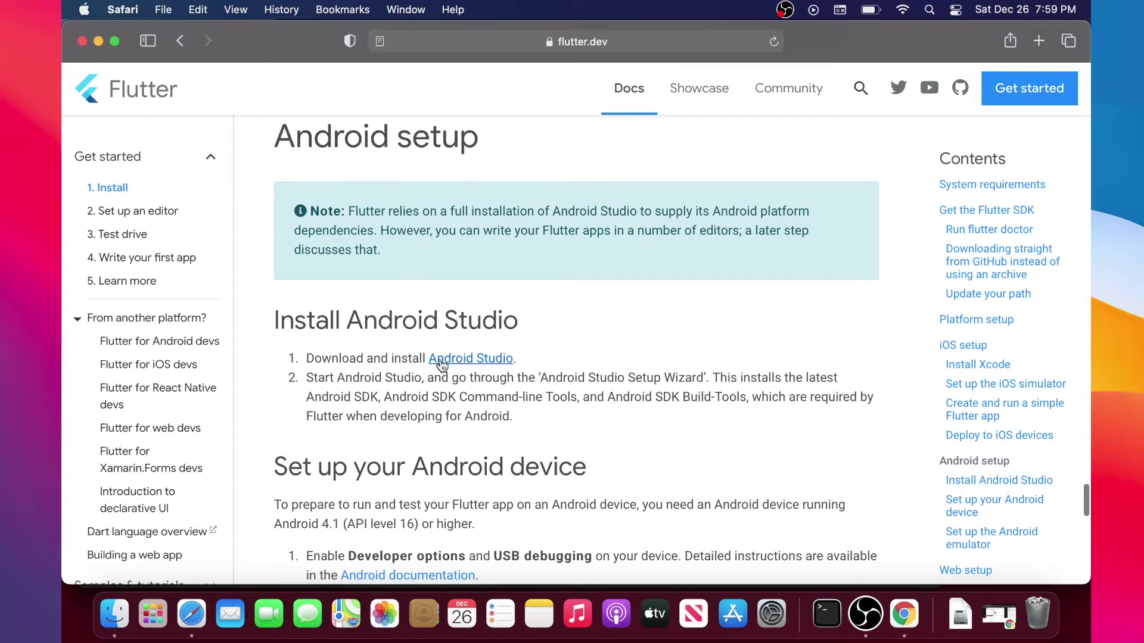
- Accept the terms and download Android Studio 4.1.1 for Mac, allowing downloads from developer.android.com
click(493, 361)
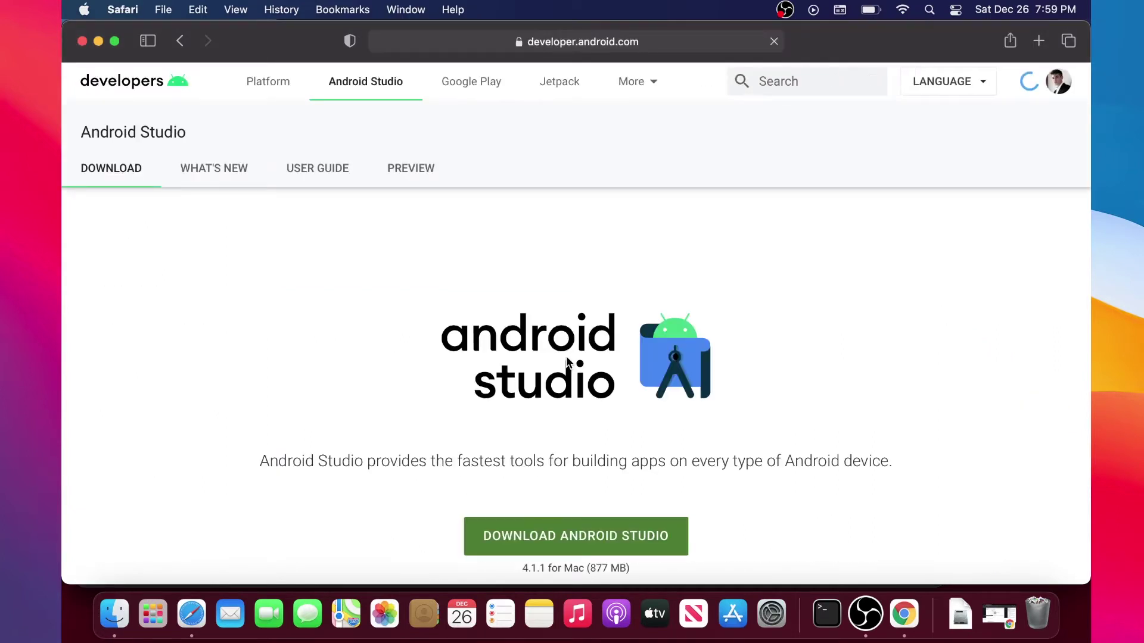
scroll(566, 361, down, 5)
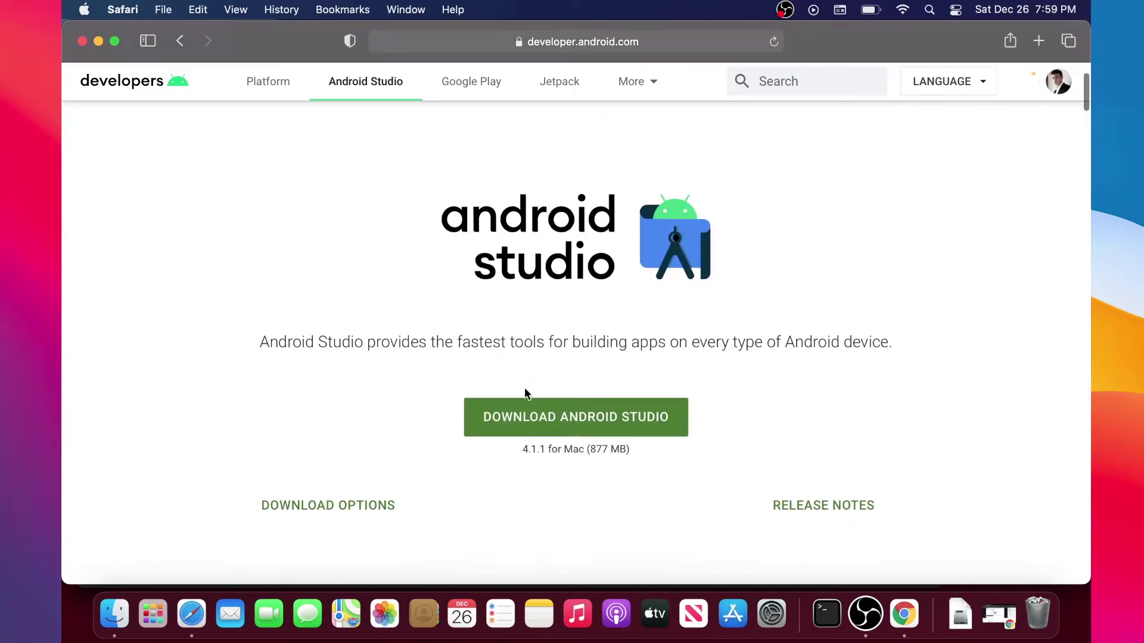
click(553, 417)
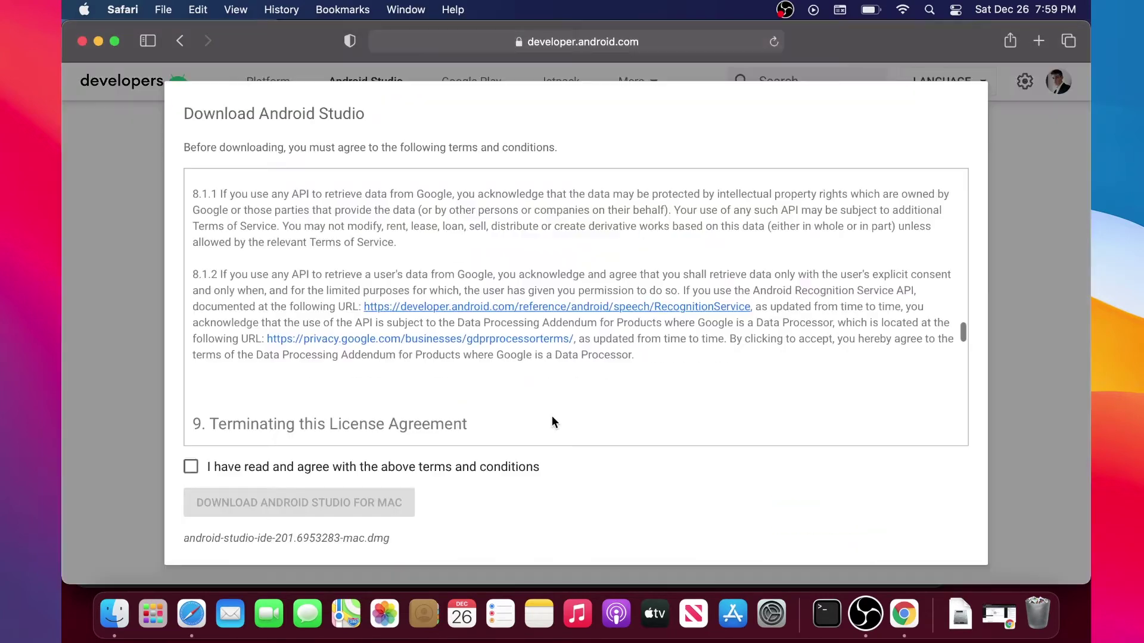
click(192, 468)
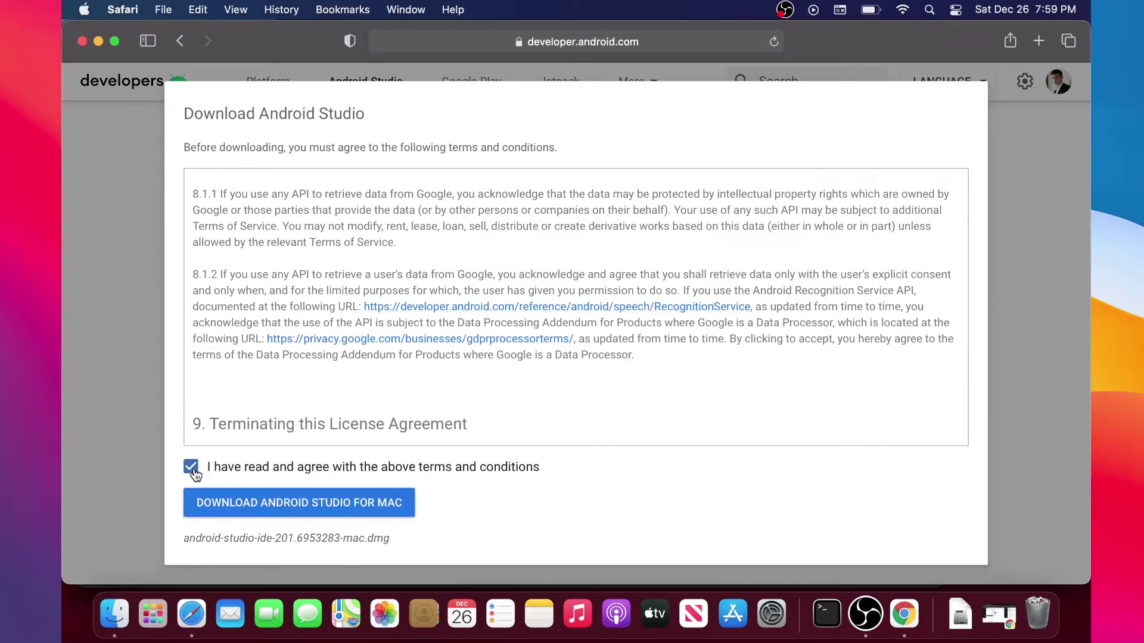
click(246, 504)
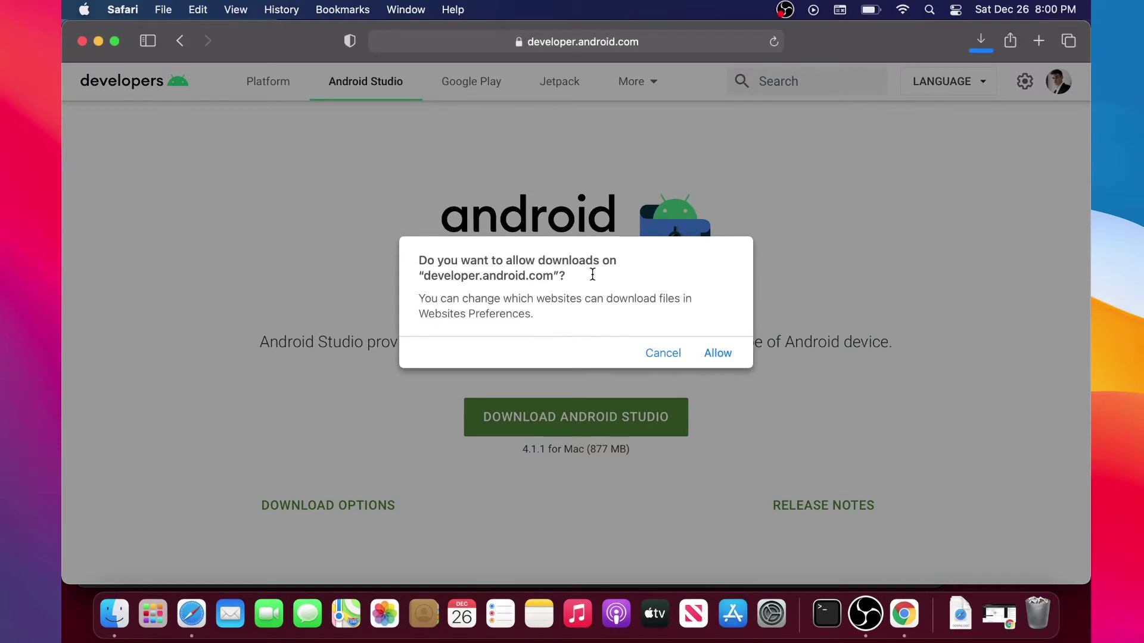
click(713, 353)
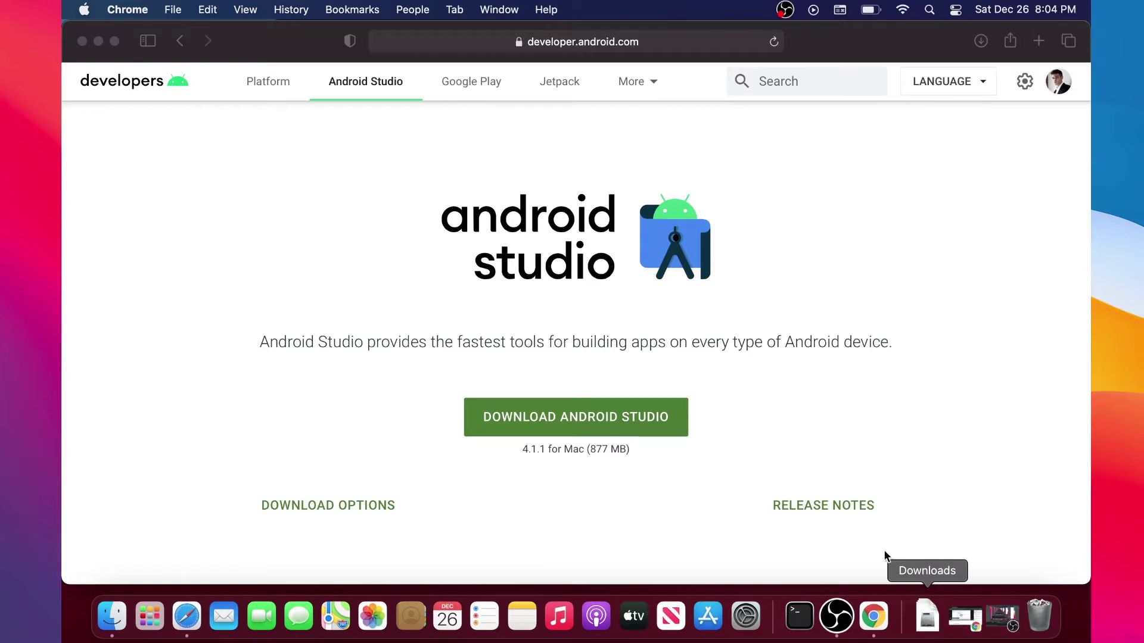
- Mount android-studio-ide-201.6953283-mac.dmg from Downloads and drag Android Studio into Applications
click(927, 620)
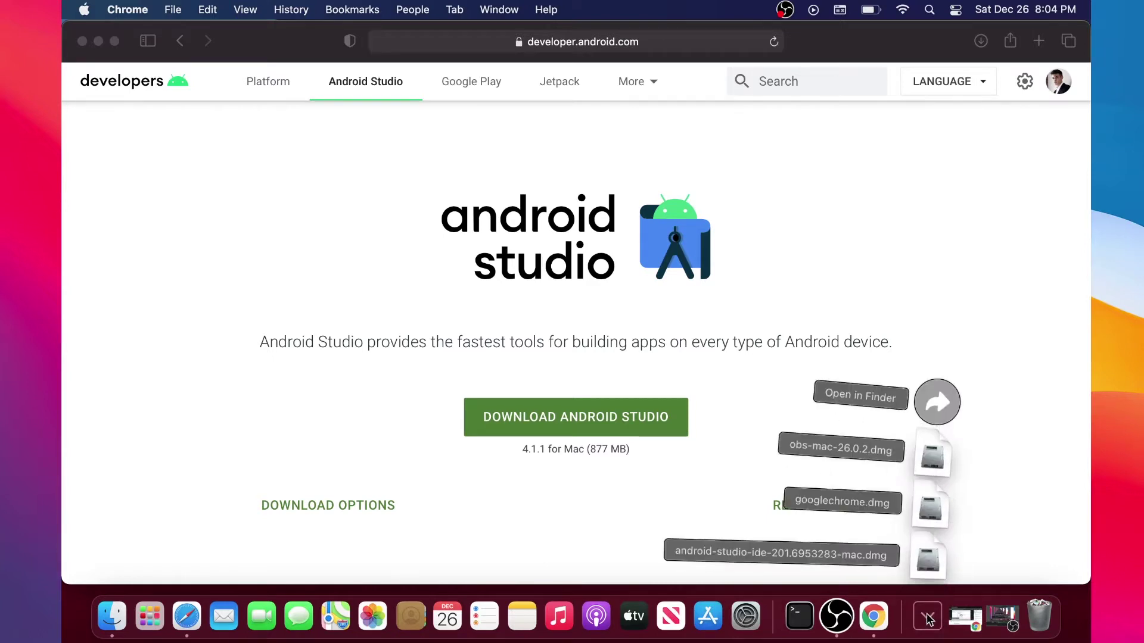
click(927, 561)
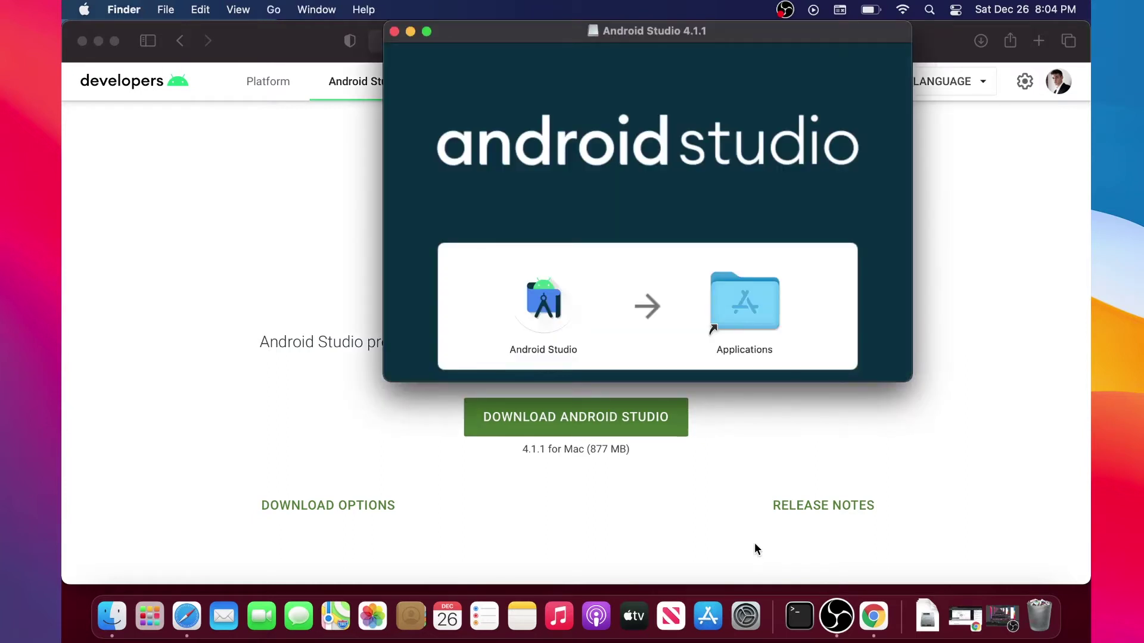
drag(552, 307, 769, 302)
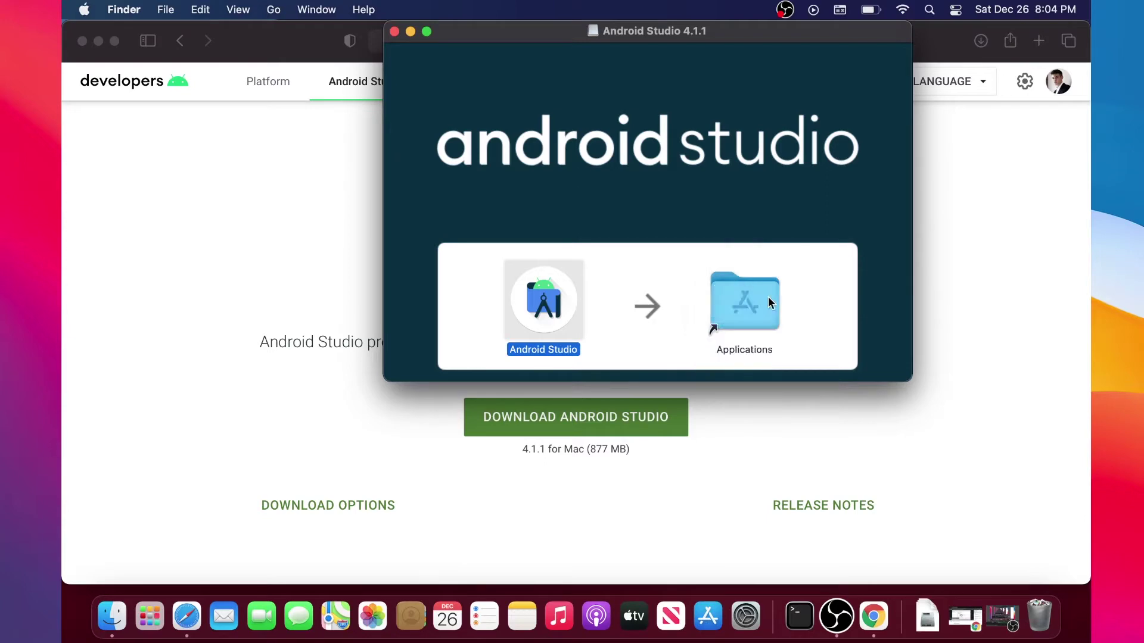
- Open the Applications folder to confirm Android Studio has been copied there
double_click(768, 298)
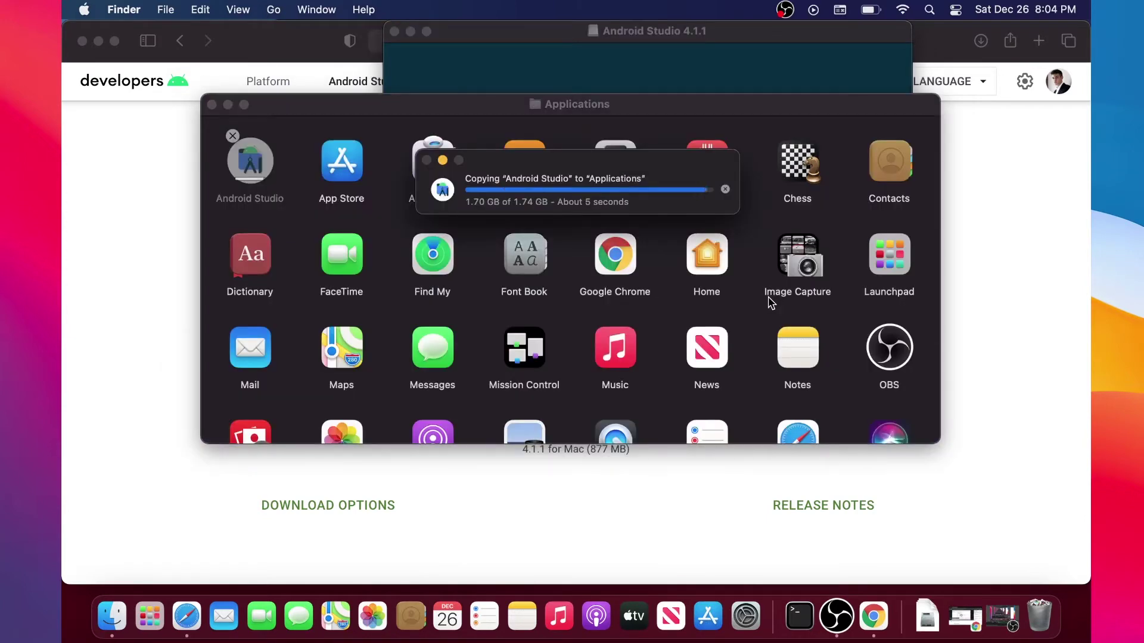
scroll(772, 303, down, 5)
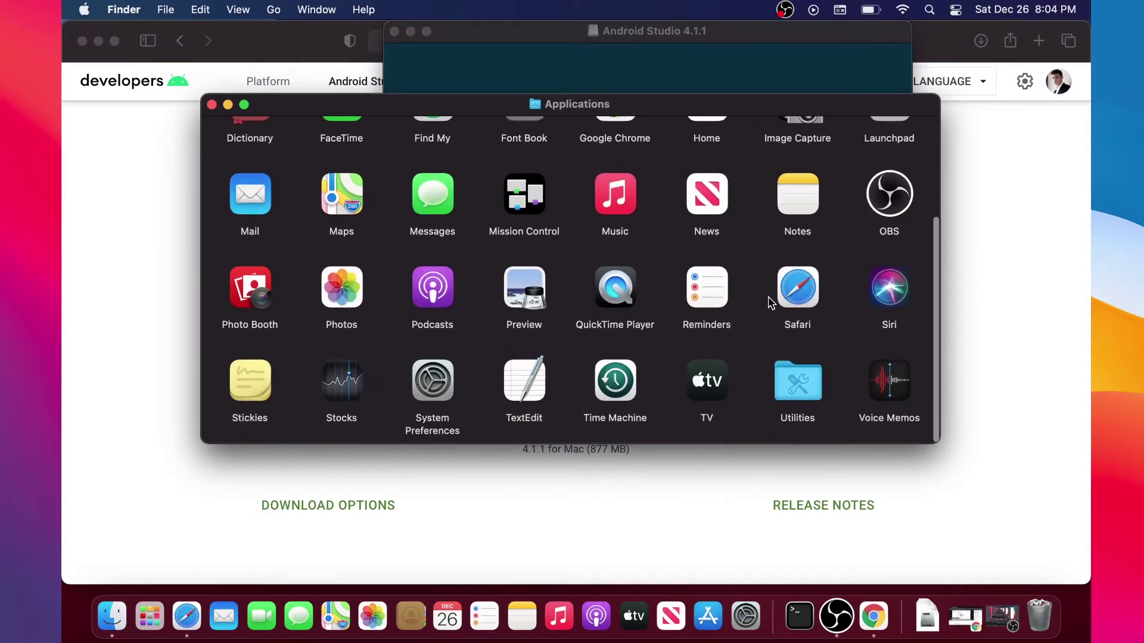
scroll(773, 325, up, 5)
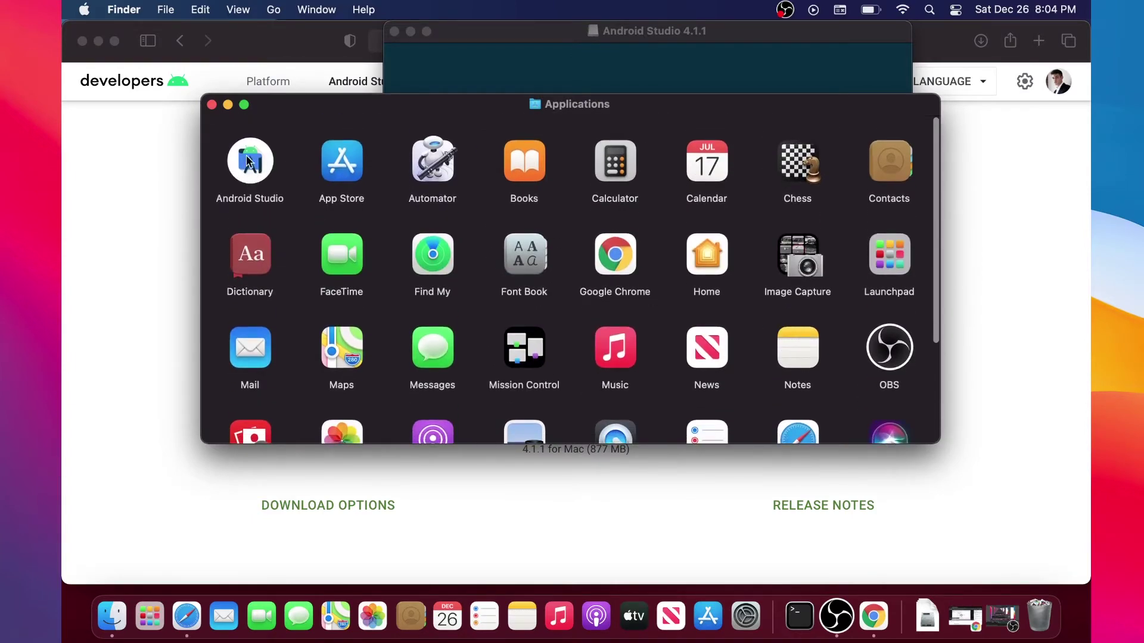
- Close the Android Studio 4.1.1 installer and Safari windows, then launch Android Studio
click(489, 34)
click(394, 31)
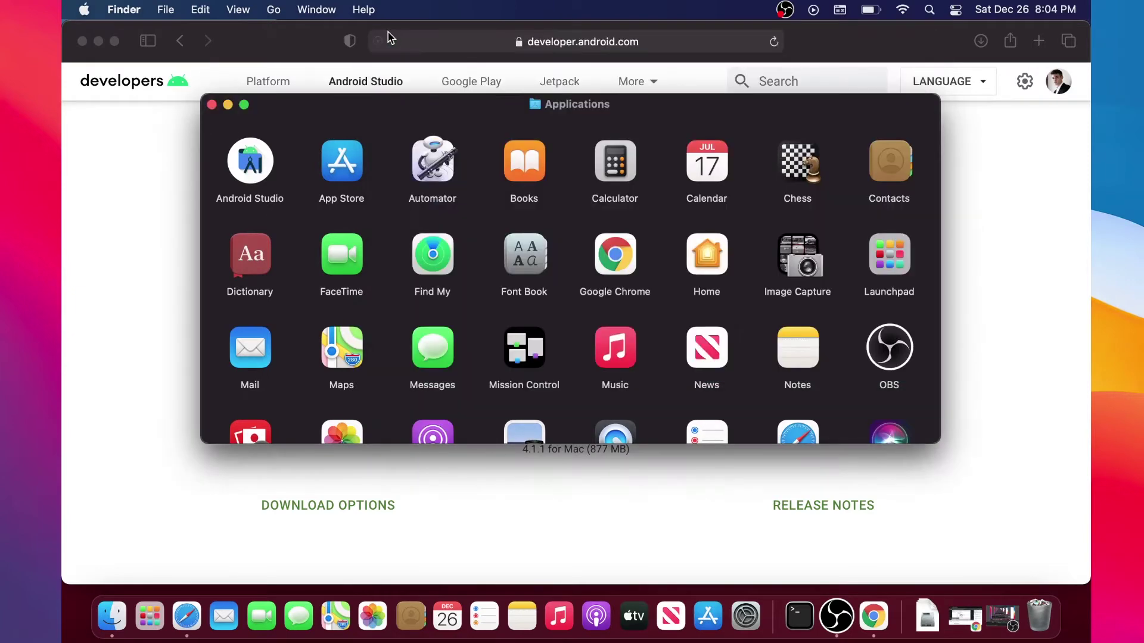
click(83, 41)
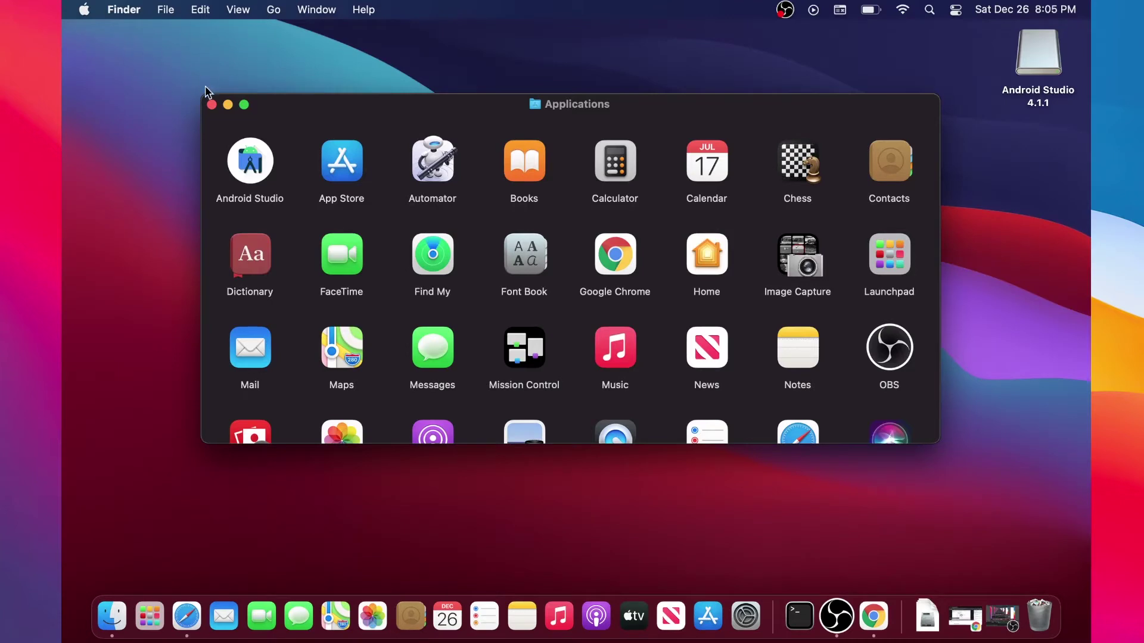
double_click(249, 156)
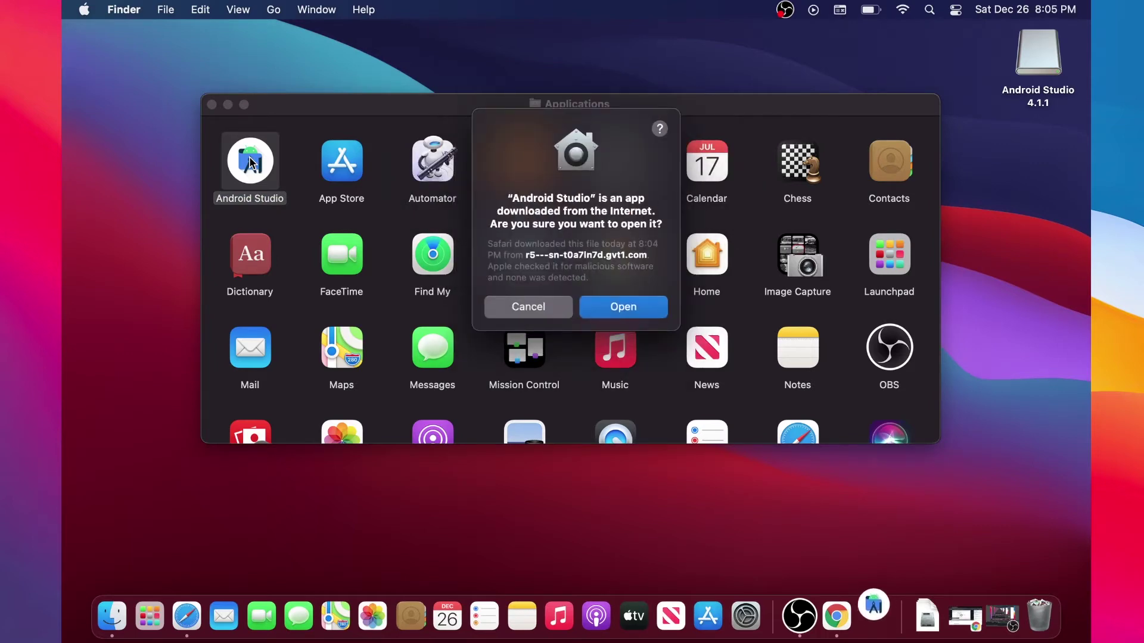
- Confirm opening the downloaded app, skip importing old settings, and answer the data-sharing prompt
click(646, 306)
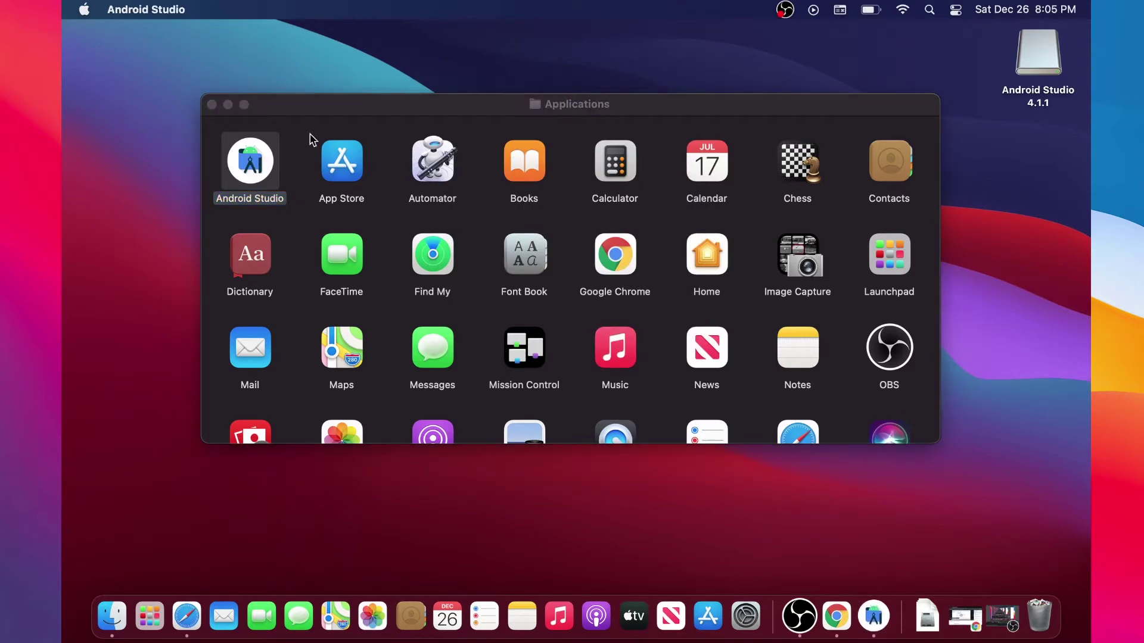
click(212, 106)
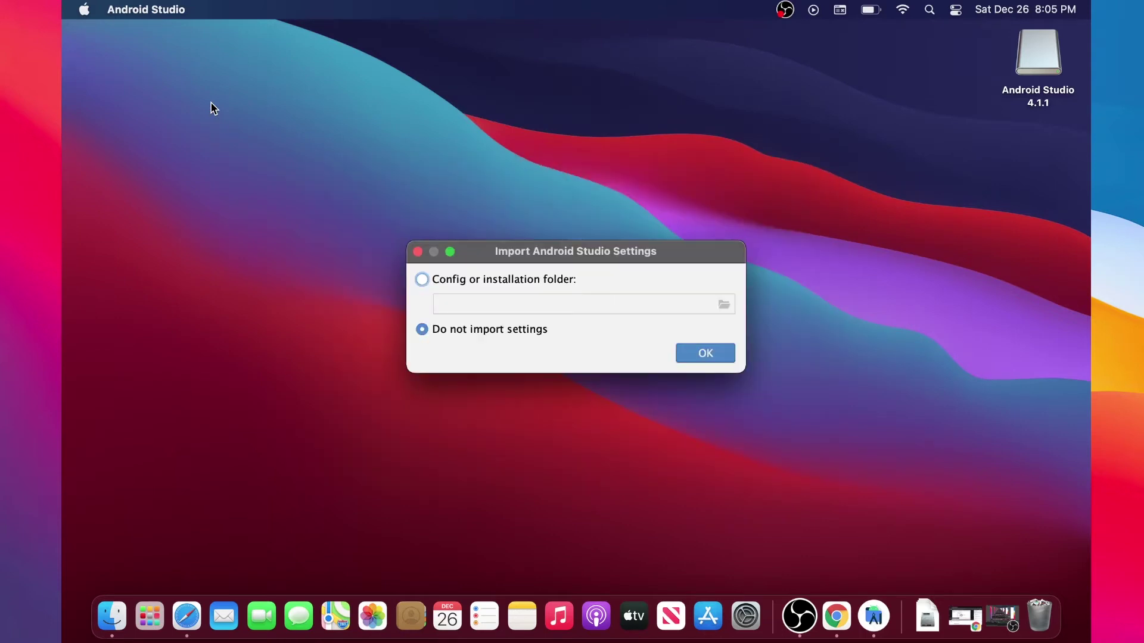
click(729, 357)
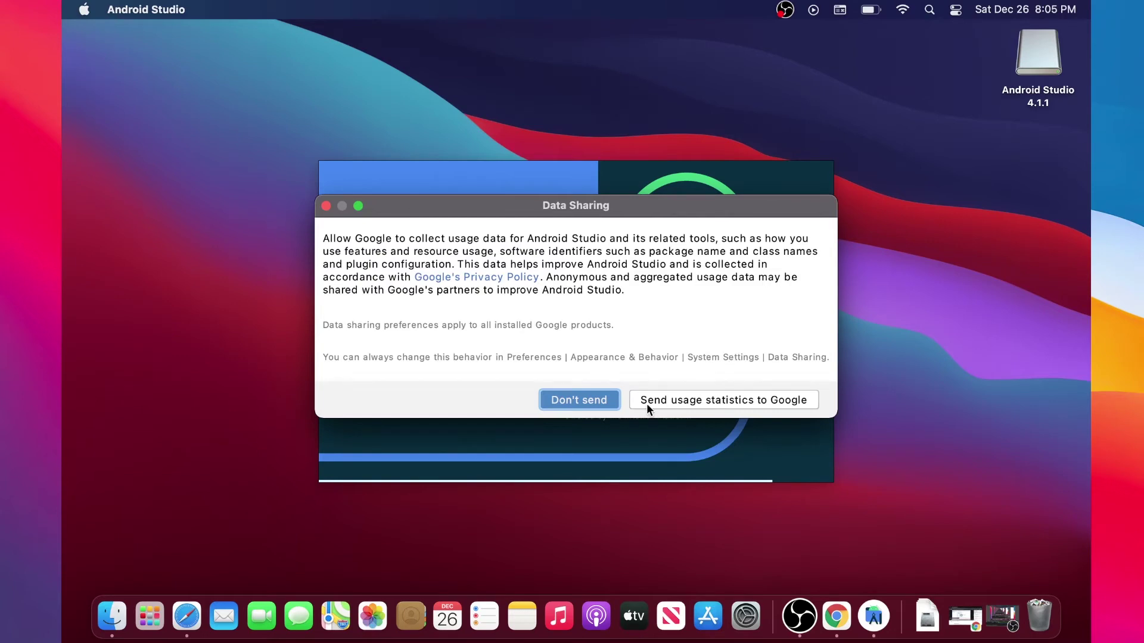
click(581, 400)
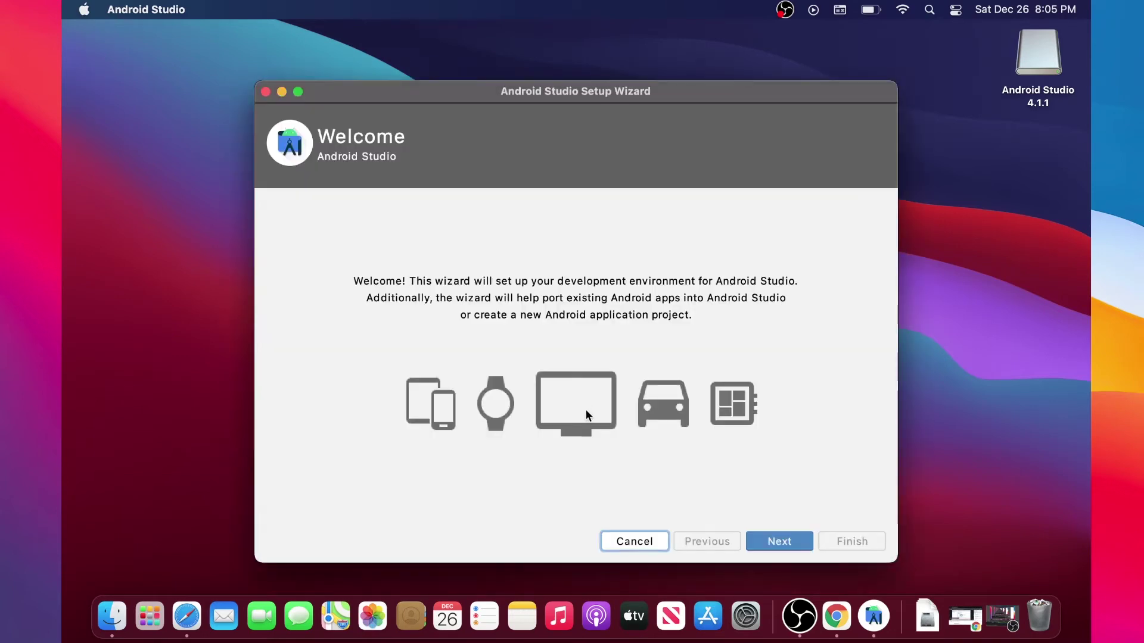
- Choose the Standard install type and Darcula theme, then finish to download SDK components
click(781, 541)
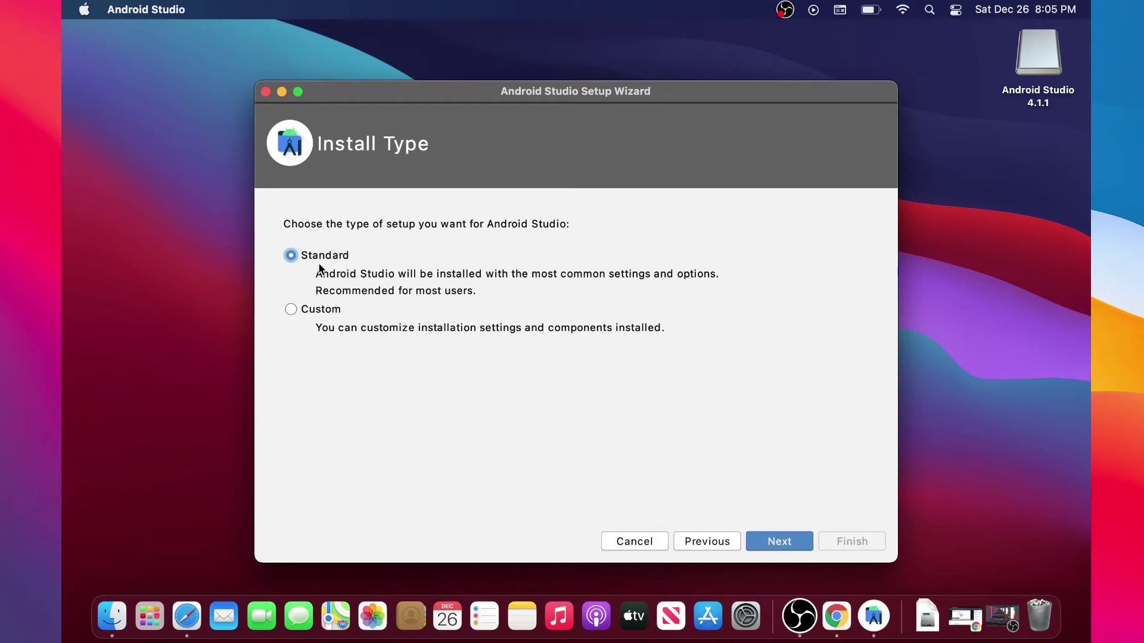
click(777, 542)
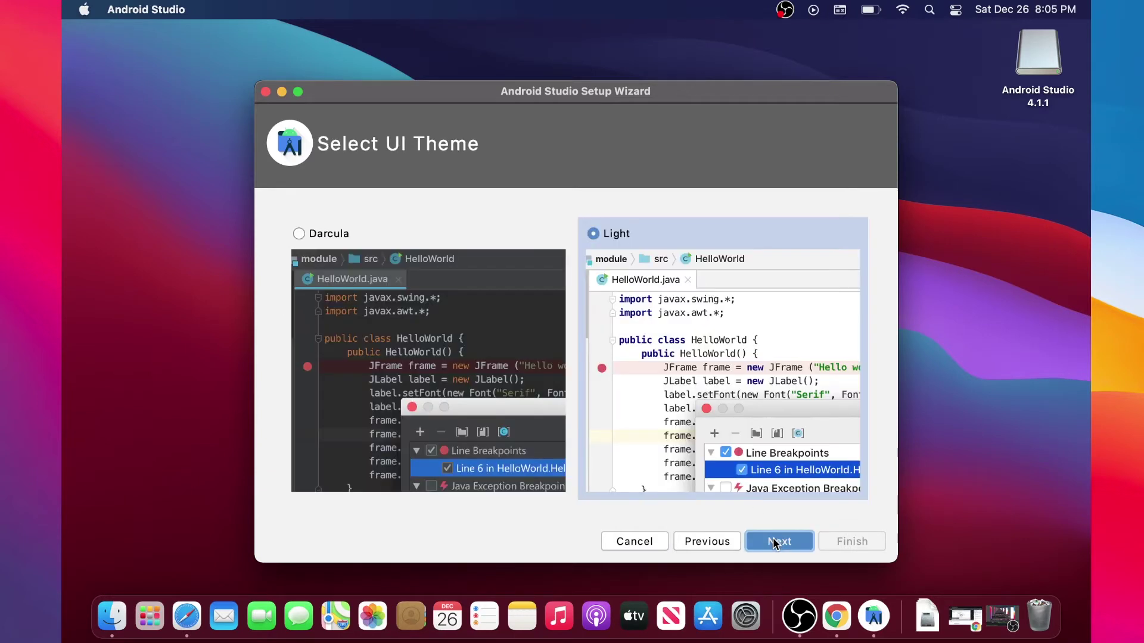
click(299, 233)
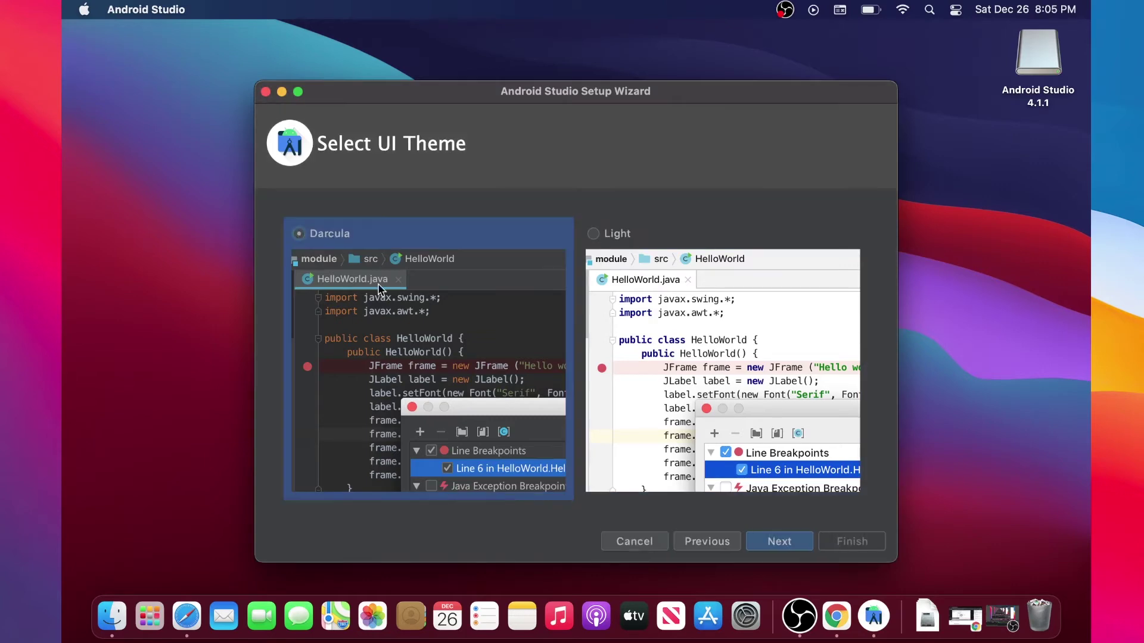
click(770, 545)
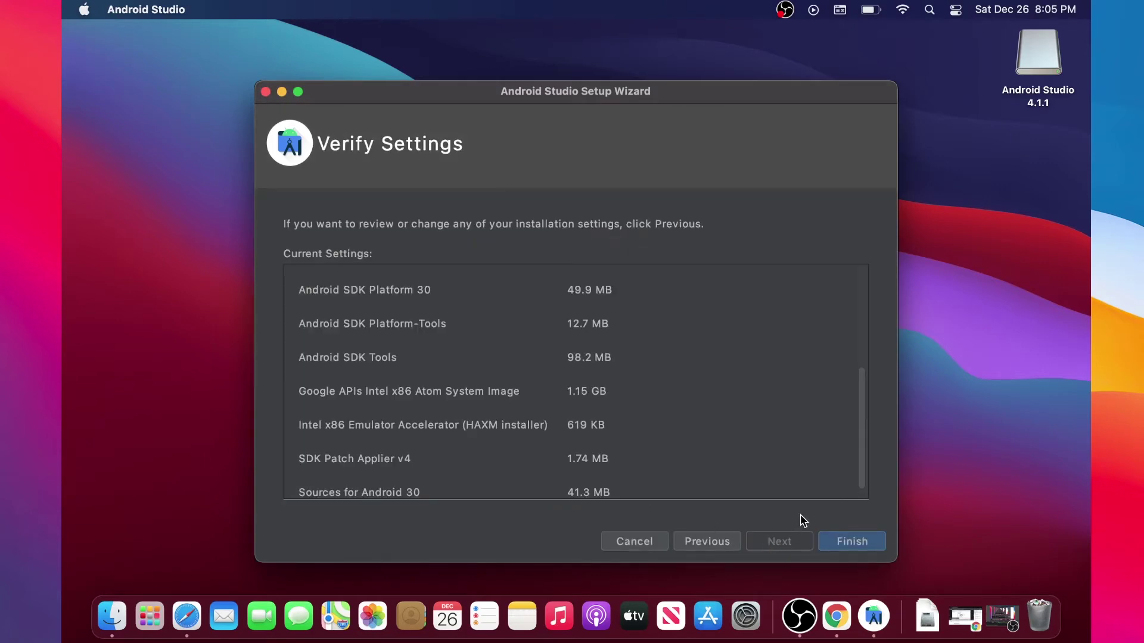
click(843, 541)
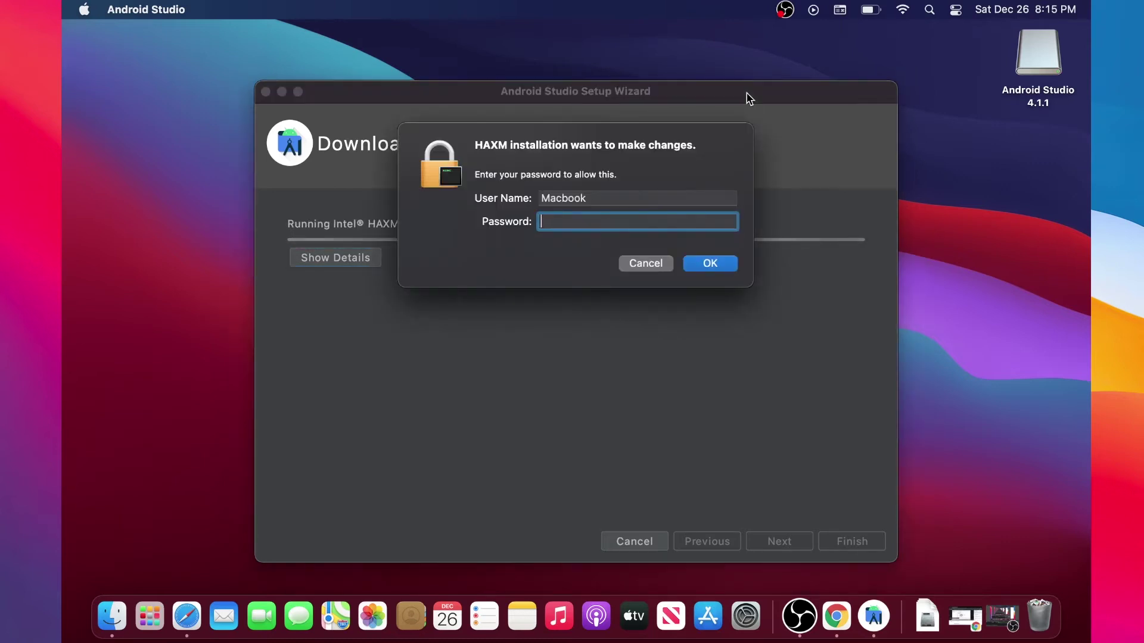
- Authorise HAXM with the account password, dismiss the System Extension Blocked alert, and finish setup
text(••••••••••••)
key(Return)
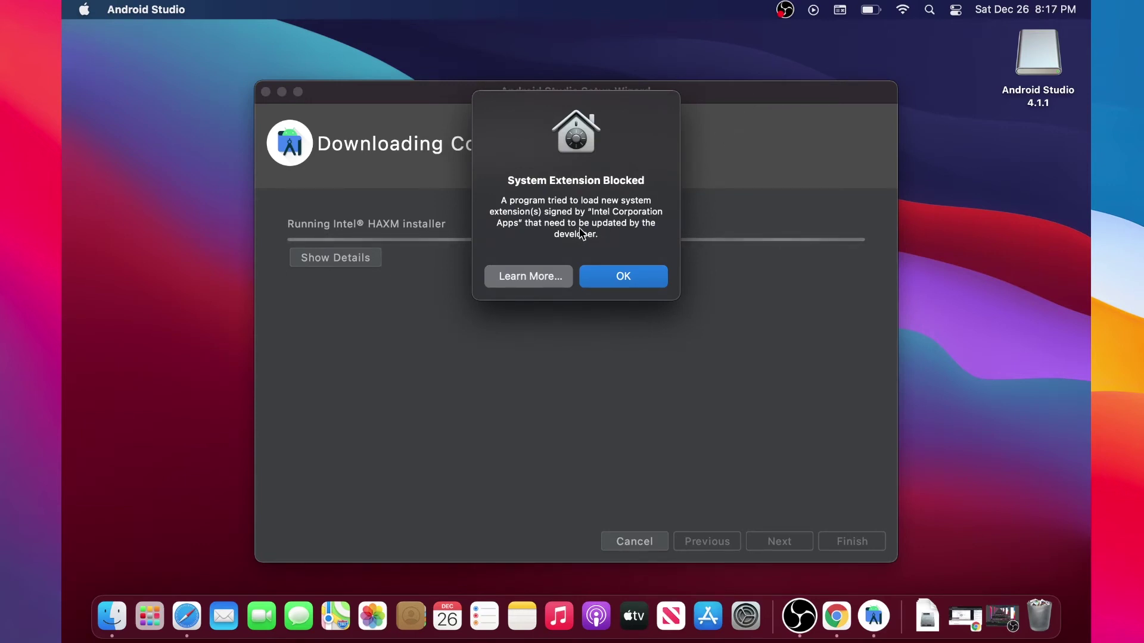
click(630, 279)
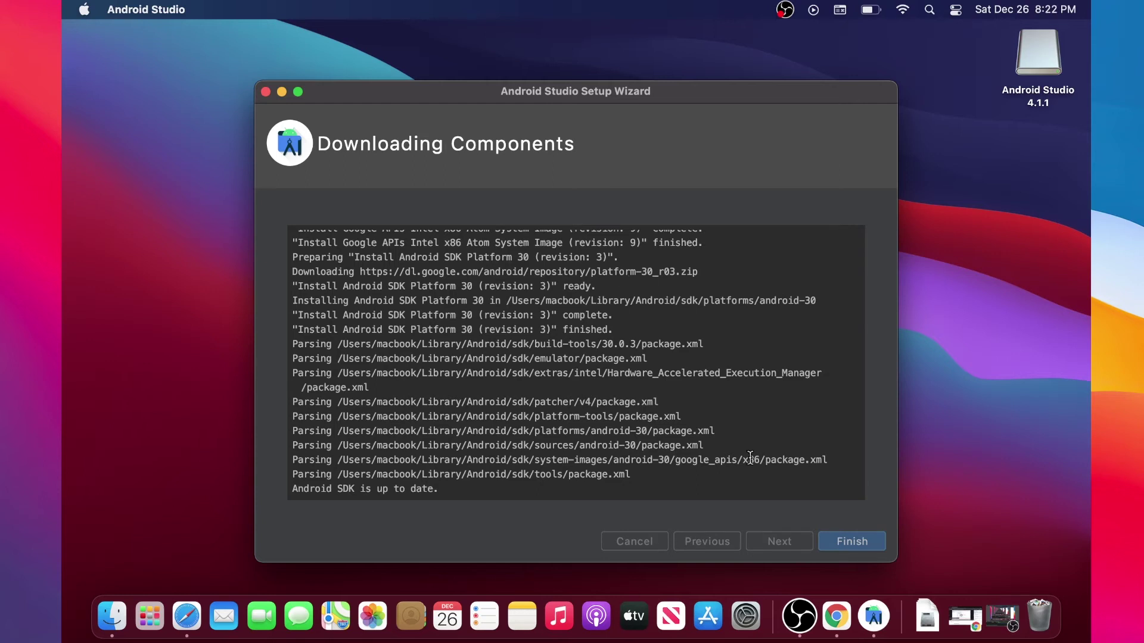
click(828, 542)
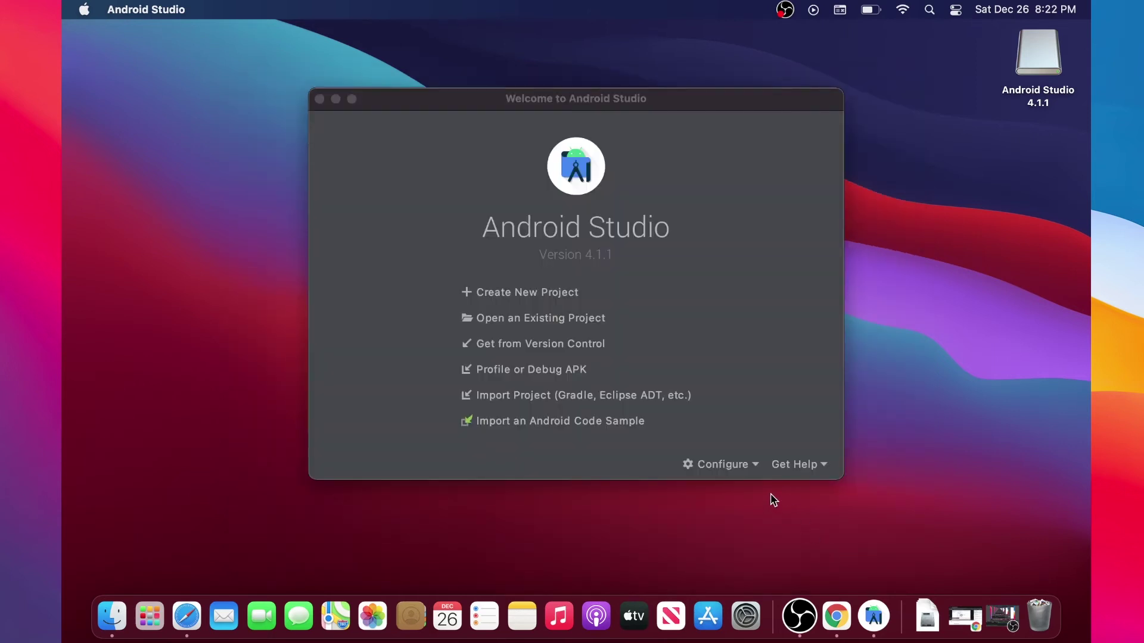
- Open Preferences from the welcome screen's Configure menu and select the Plugins page
click(745, 466)
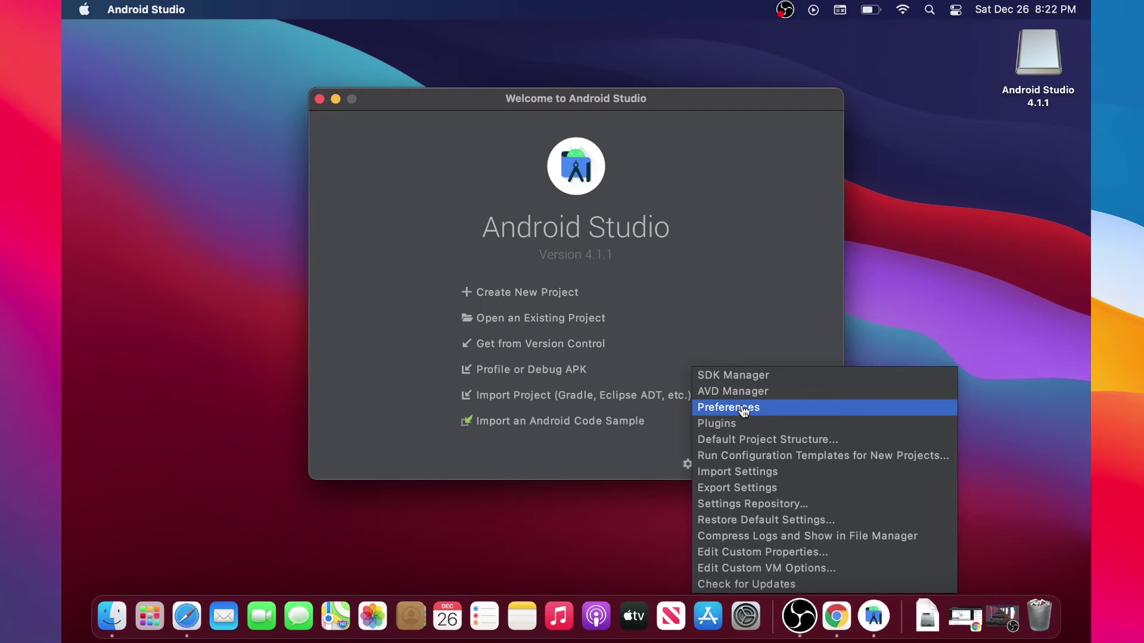
click(745, 409)
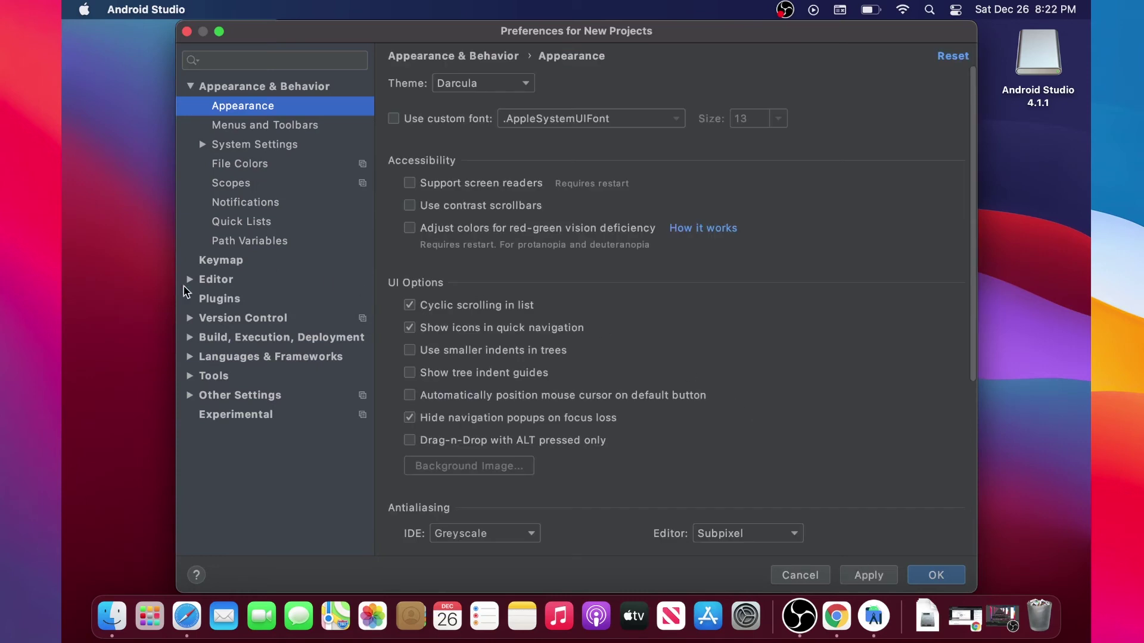
click(220, 300)
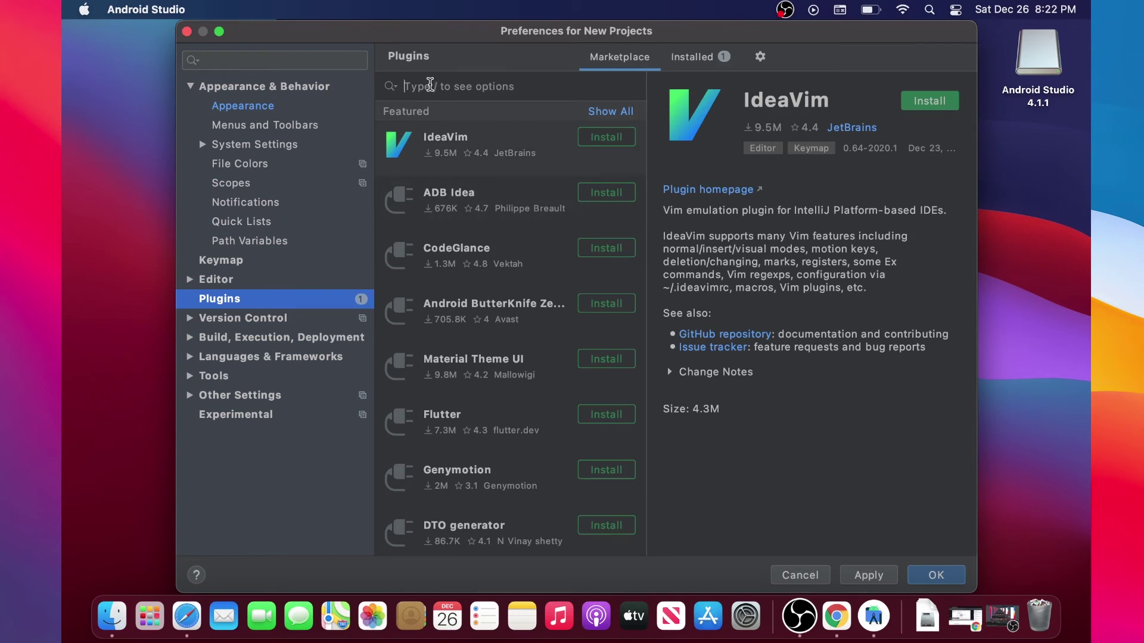
- Search 'flutter' in Marketplace, install Flutter, accept the privacy note, and add the Dart plugin
text(fl)
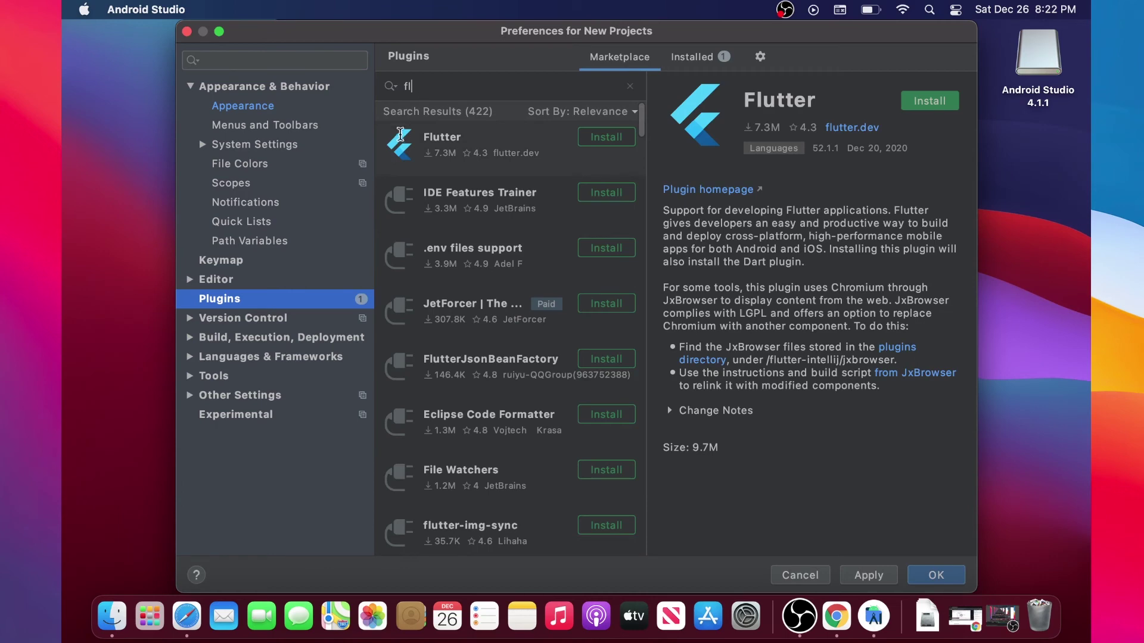
text(utter)
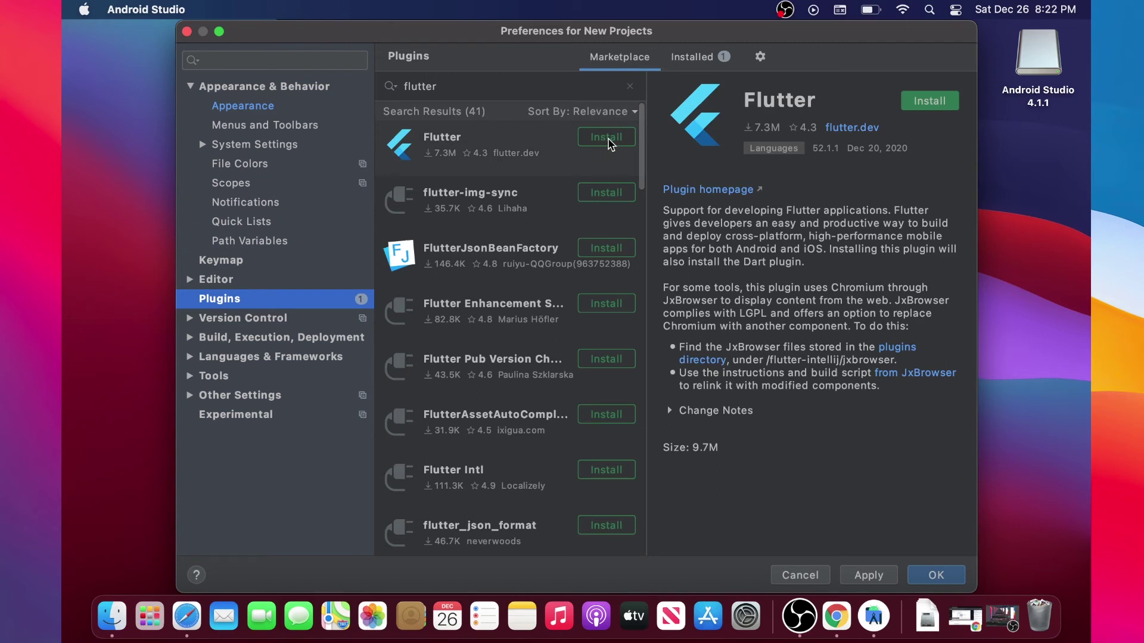
click(609, 139)
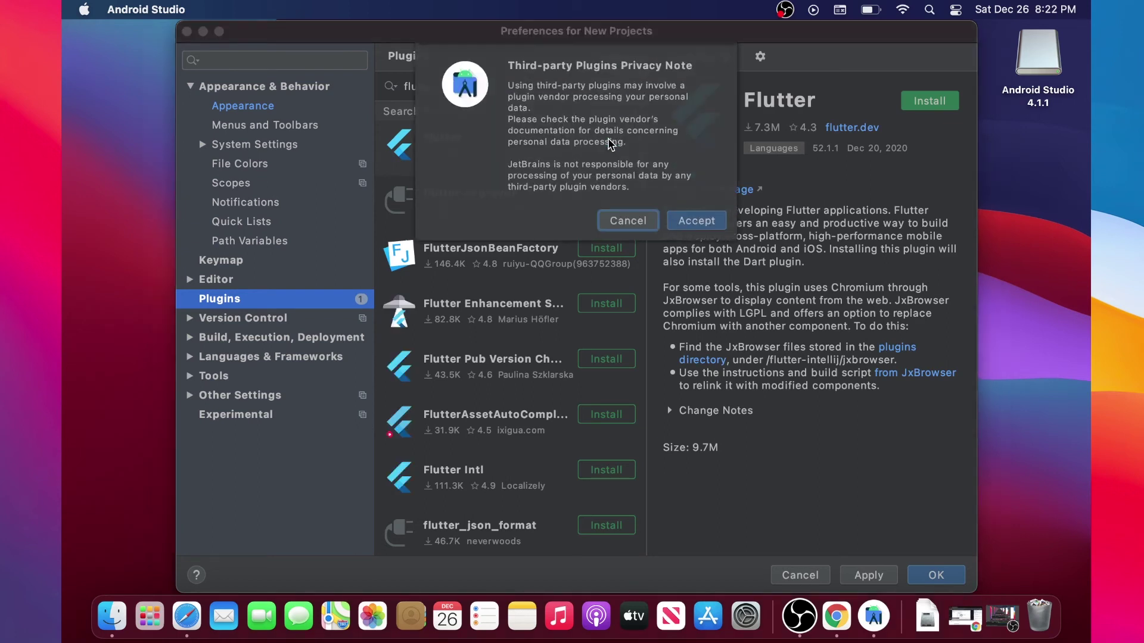
click(696, 221)
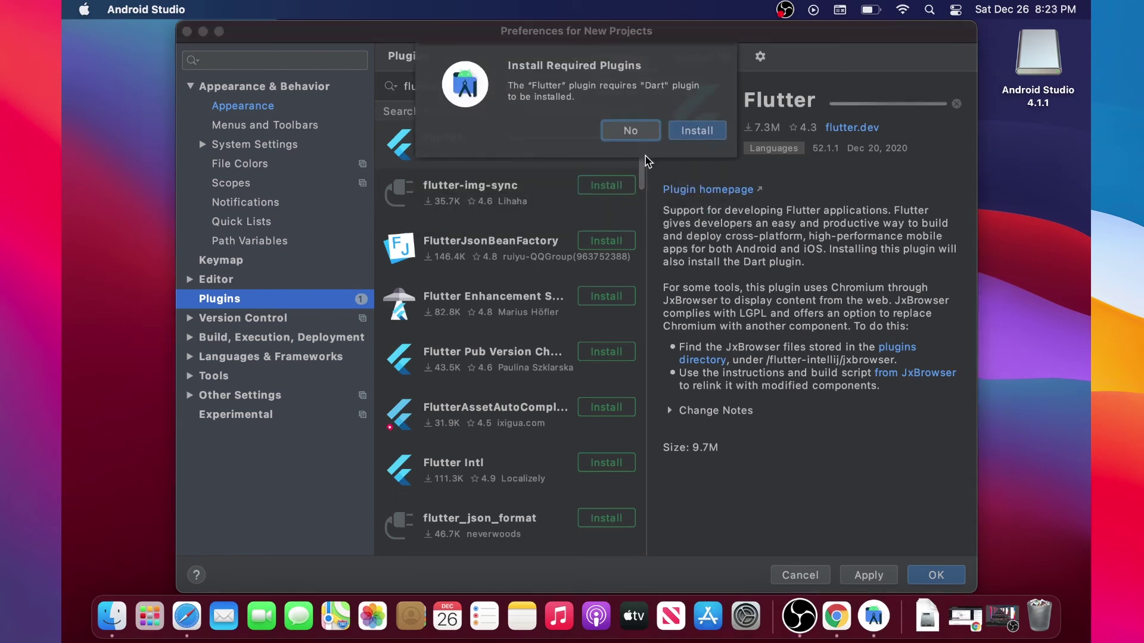
click(693, 130)
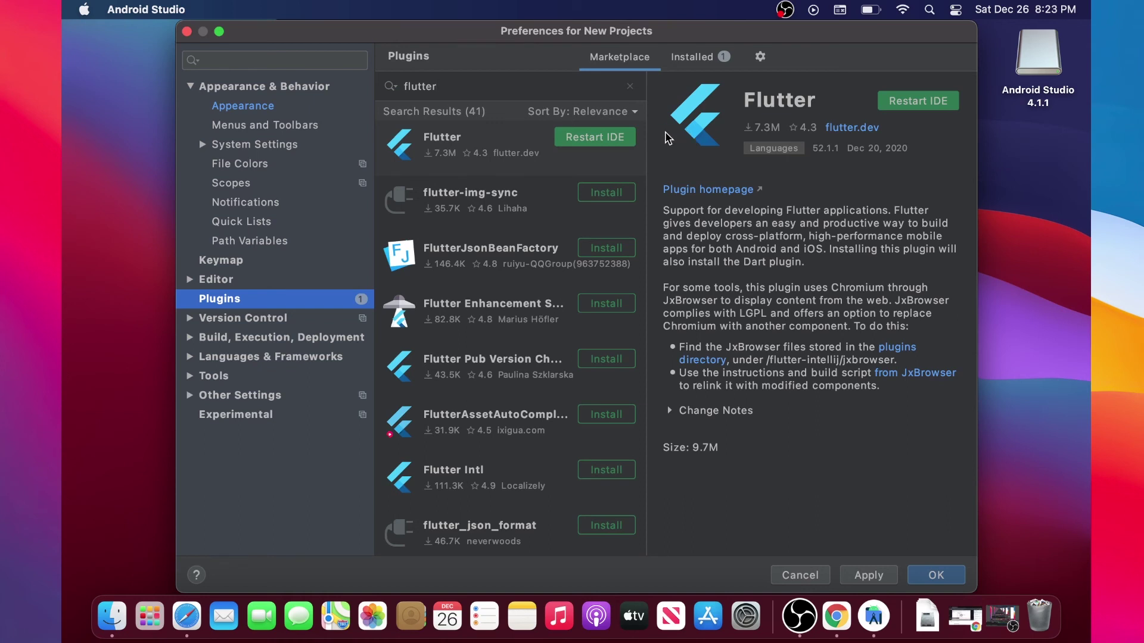
- Restart Android Studio from the Flutter plugin's Restart IDE button and confirm the restart
click(620, 138)
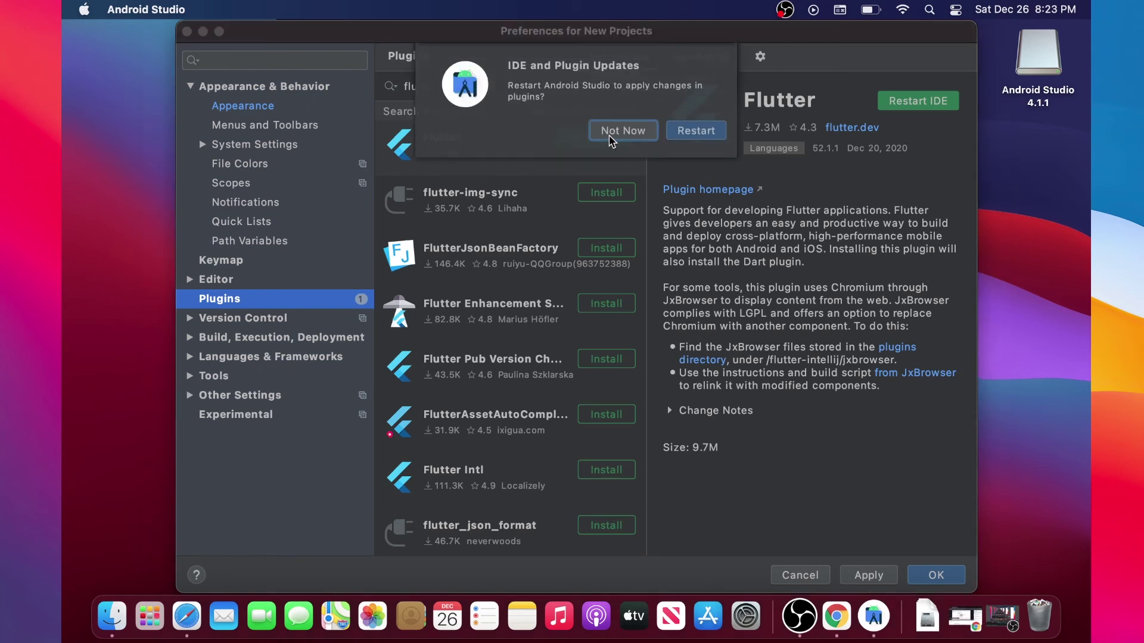
click(698, 137)
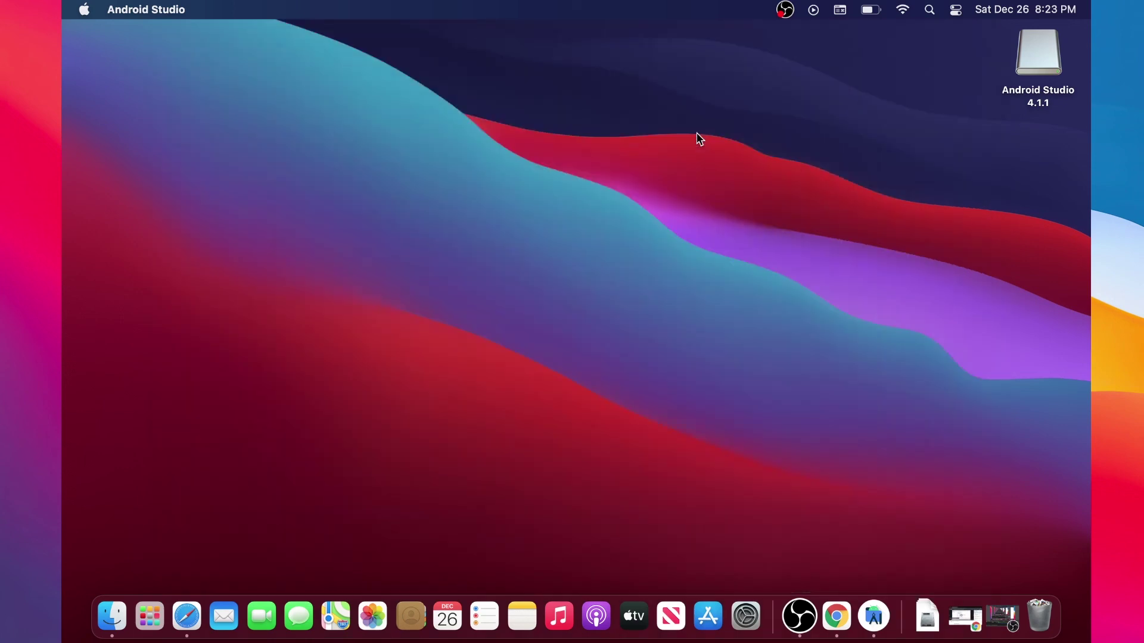